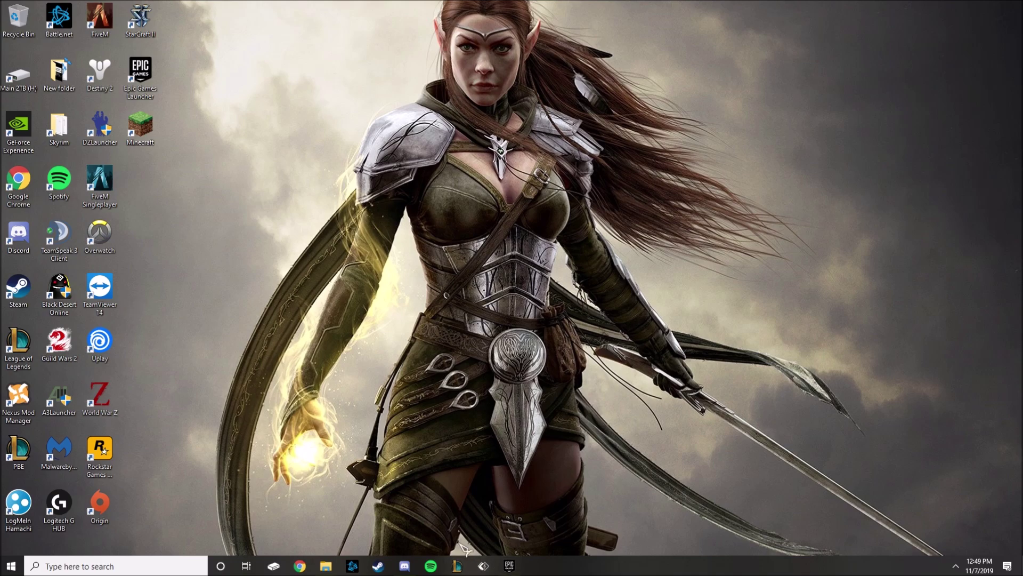
Bring up the Epic Games Launcher and open the file location of its desktop shortcut.
{"action": "left_click", "coordinate": [509, 565]}
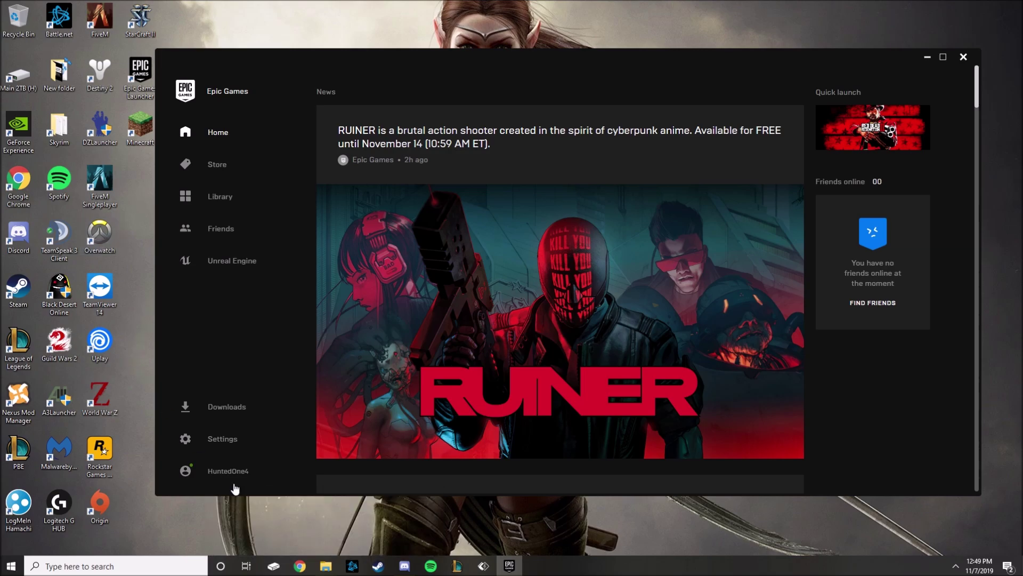
{"action": "mouse_move", "coordinate": [325, 565]}
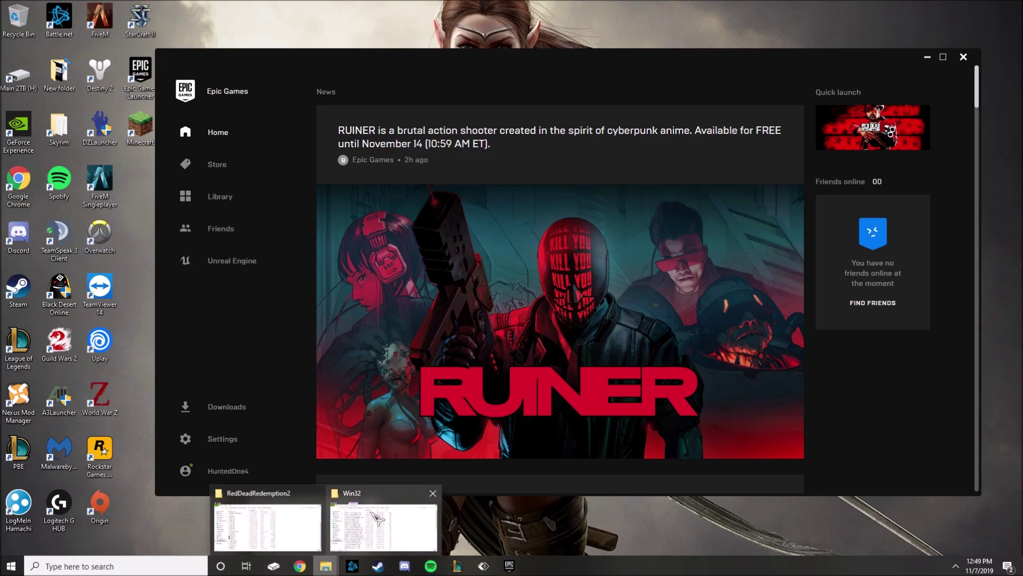
{"action": "left_click", "coordinate": [377, 518]}
{"action": "left_click", "coordinate": [238, 68]}
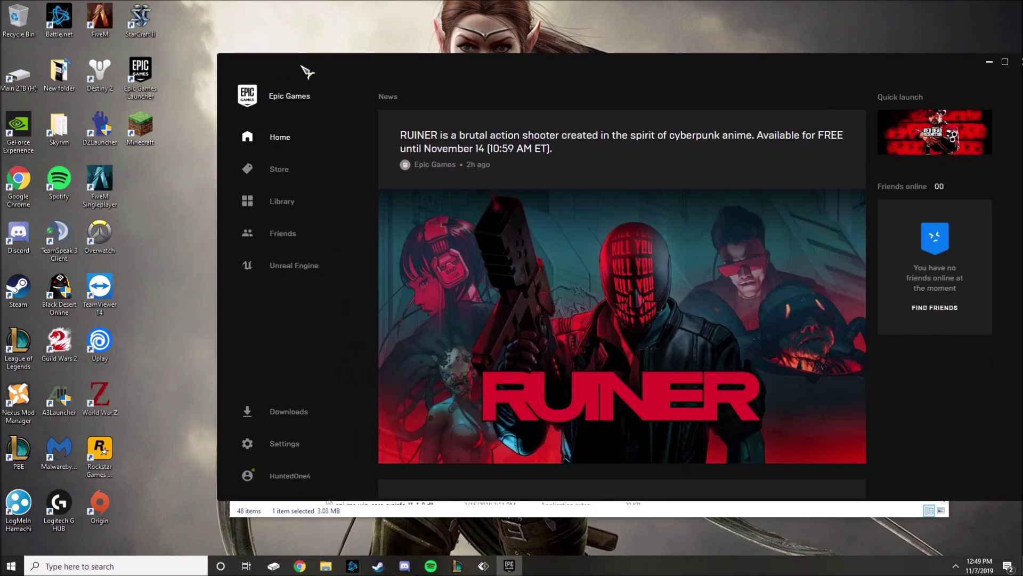
{"action": "right_click", "coordinate": [160, 74]}
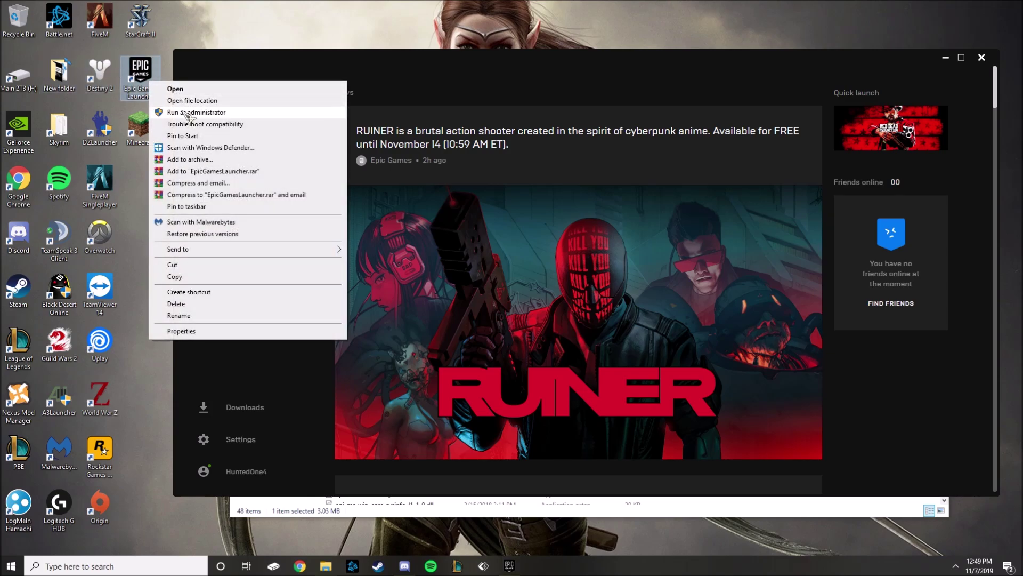
{"action": "left_click", "coordinate": [187, 101]}
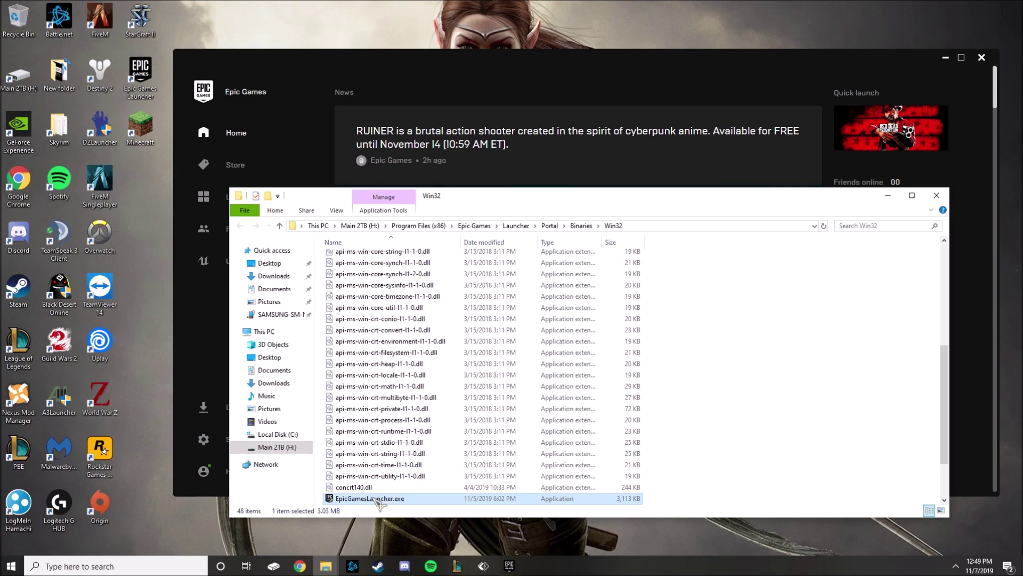
Check the run-as-administrator compatibility setting of EpicGamesLauncher.exe, and close its properties and the Win32 folder.
{"action": "right_click", "coordinate": [375, 499]}
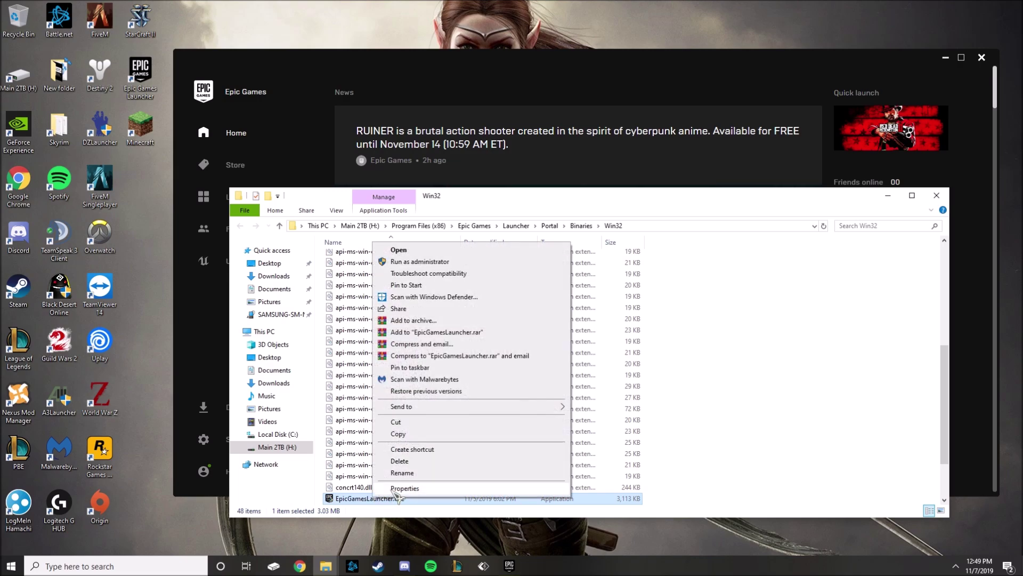
{"action": "left_click", "coordinate": [395, 491]}
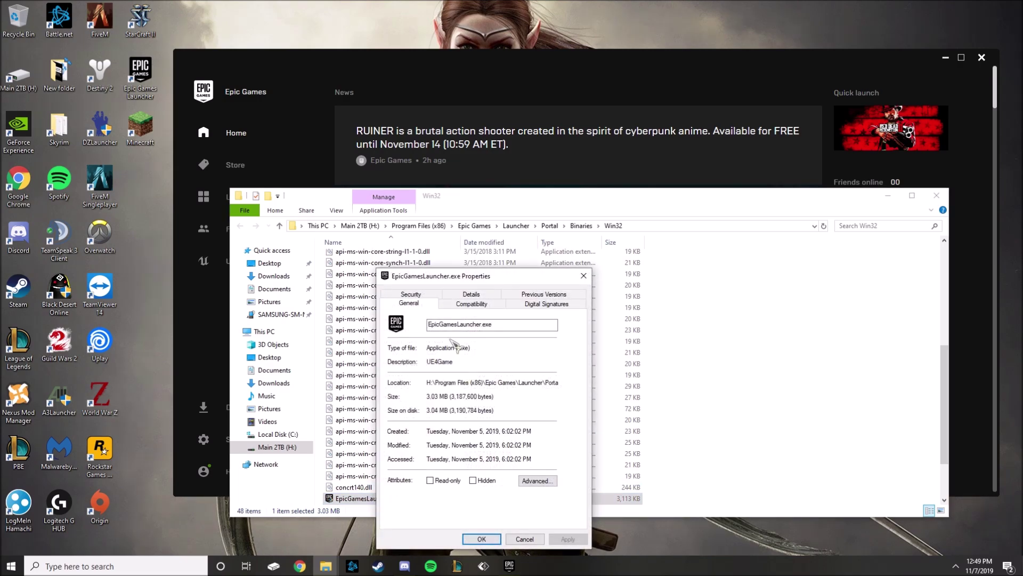
{"action": "left_click", "coordinate": [469, 303]}
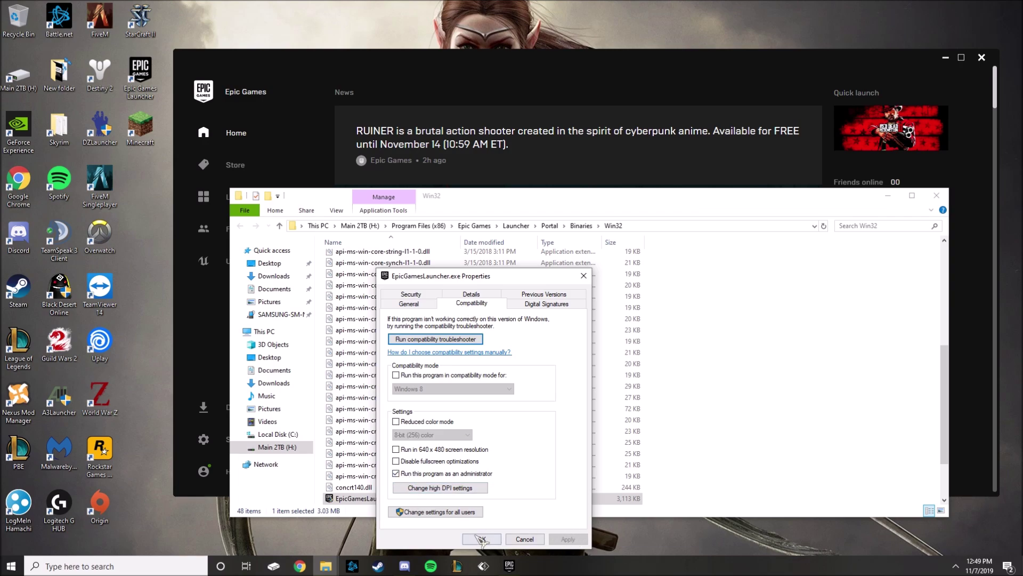
{"action": "left_click", "coordinate": [583, 275]}
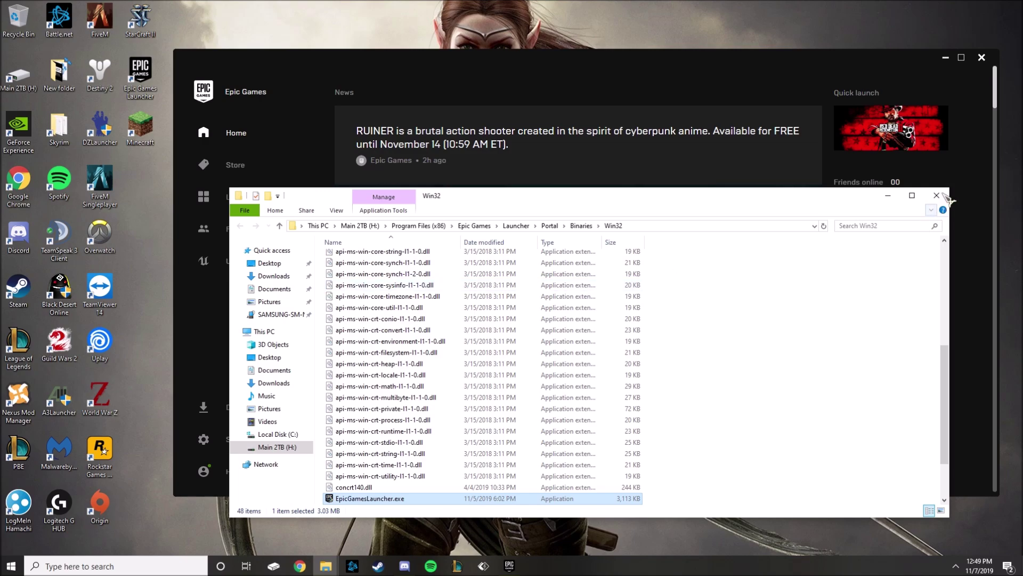
{"action": "left_click", "coordinate": [936, 196]}
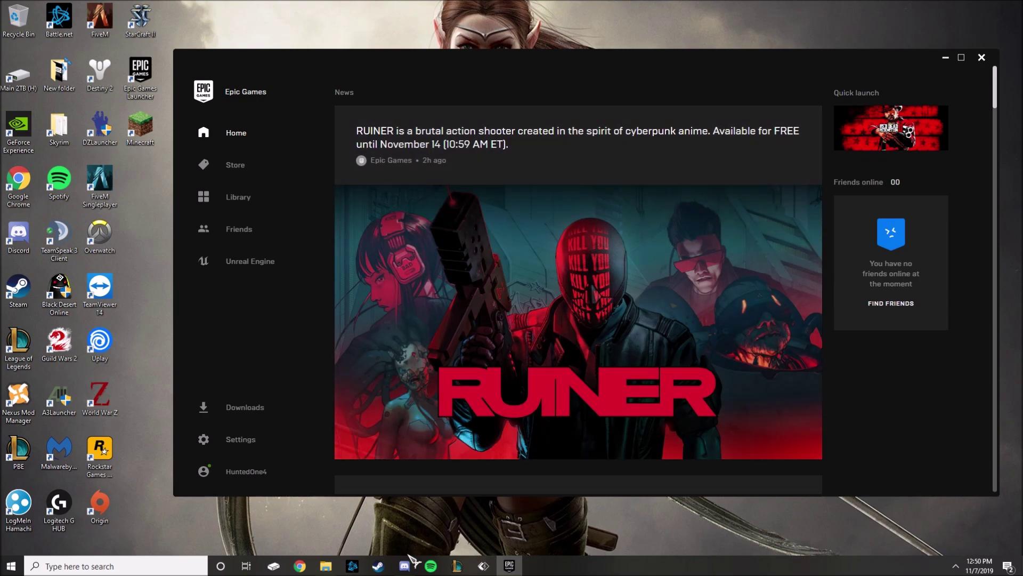
Check the in-game overlay setting in Discord, minimize it, and bring up the RedDeadRedemption2 folder.
{"action": "left_click", "coordinate": [412, 564]}
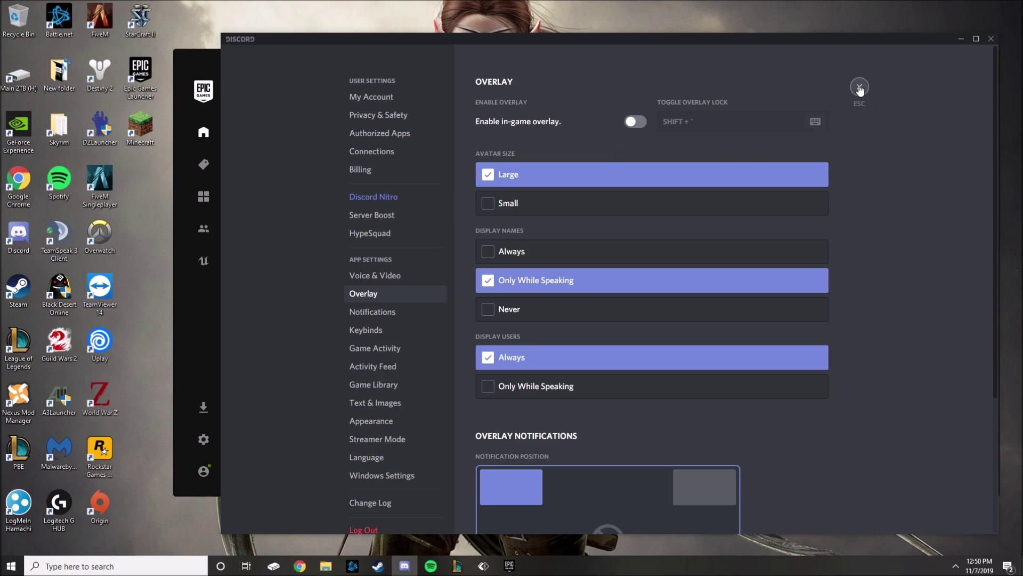
{"action": "left_click", "coordinate": [961, 38]}
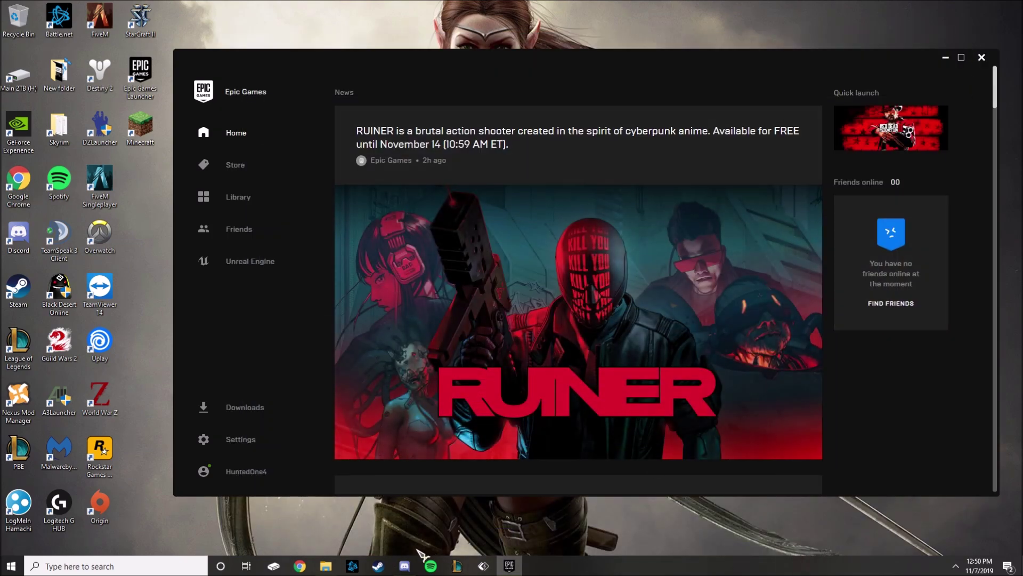
{"action": "left_click", "coordinate": [322, 567]}
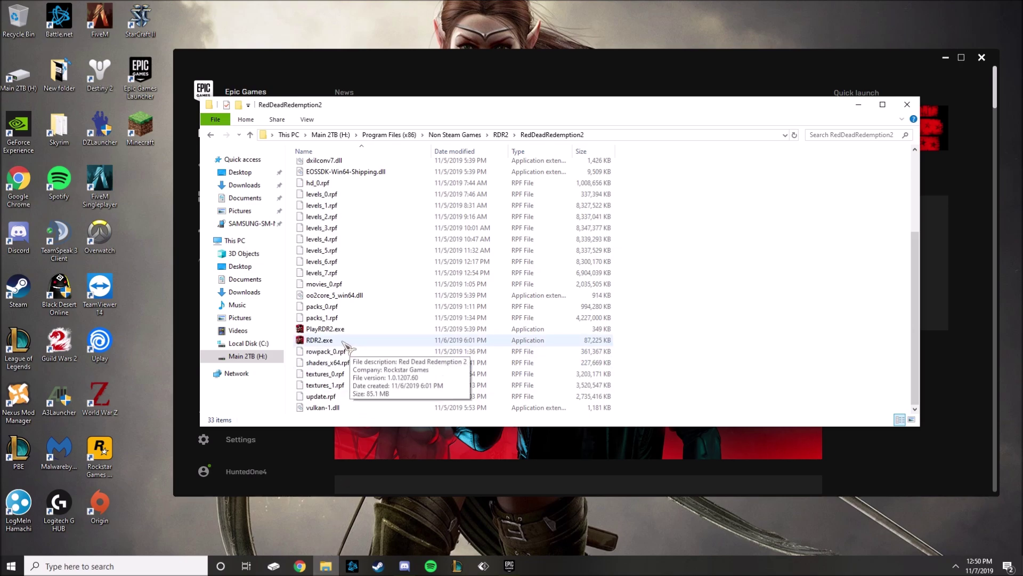
{"action": "right_click", "coordinate": [338, 345]}
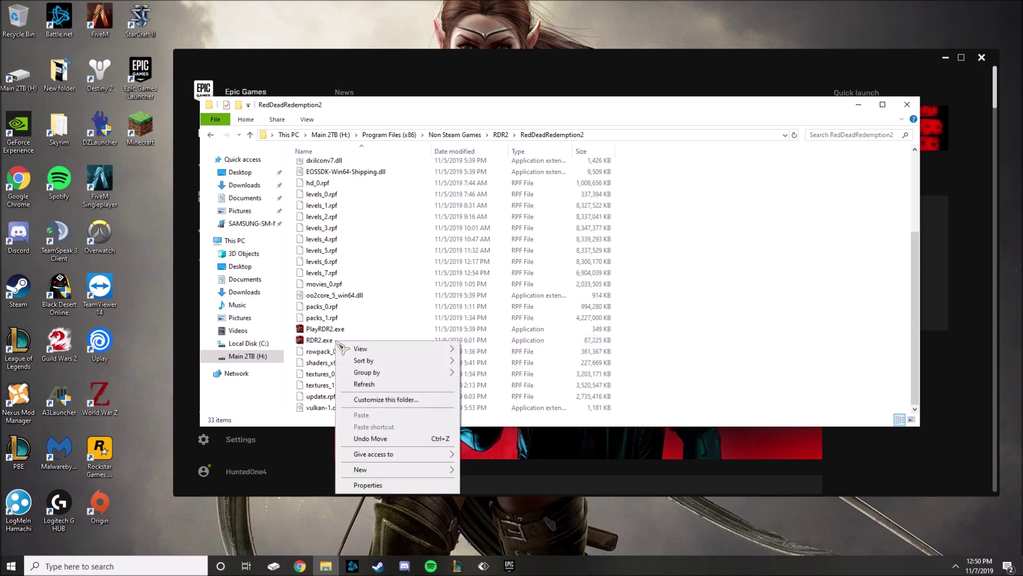
{"action": "left_click", "coordinate": [400, 484]}
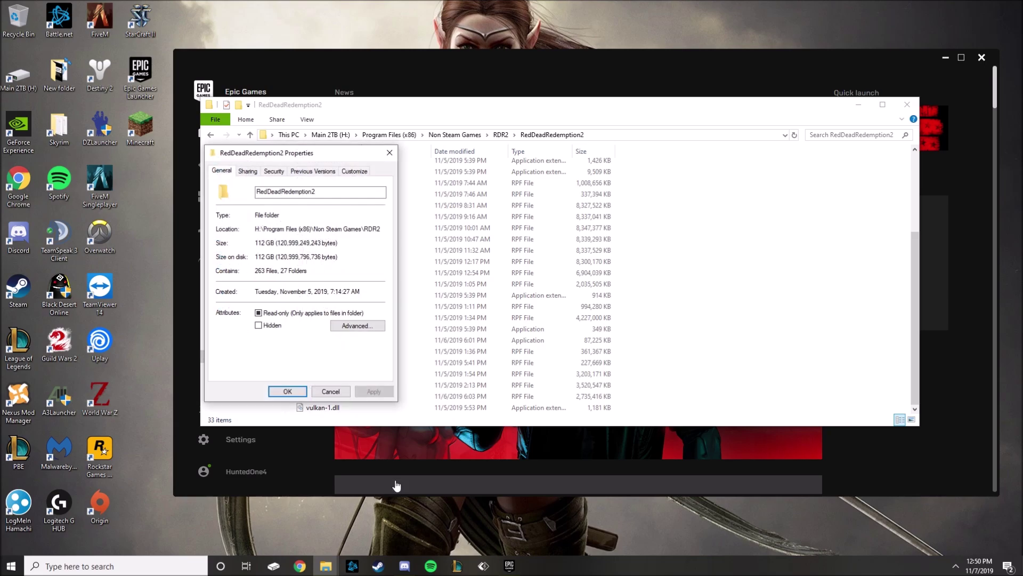
{"action": "left_click", "coordinate": [389, 153]}
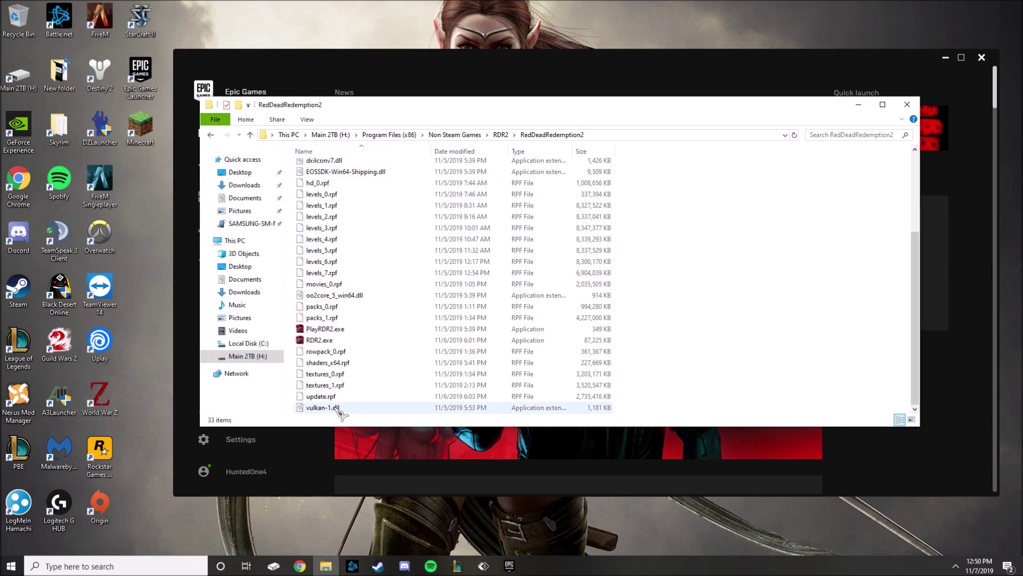
Examine the compatibility mode settings of RDR2.exe, close its properties without applying changes, and minimize the folder.
{"action": "right_click", "coordinate": [320, 344]}
{"action": "left_click", "coordinate": [373, 335]}
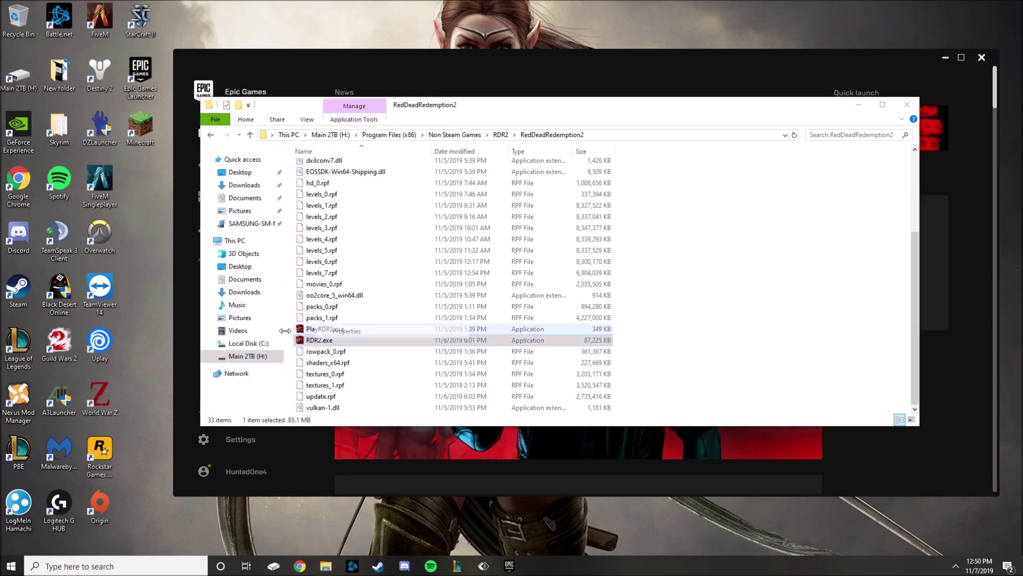
{"action": "left_click", "coordinate": [410, 304]}
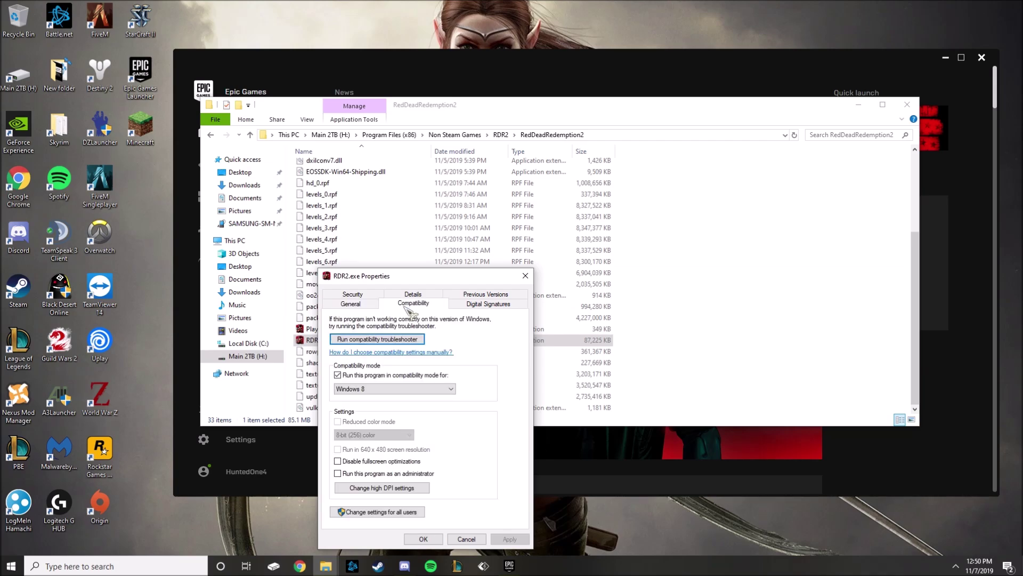
{"action": "left_click", "coordinate": [338, 375]}
{"action": "left_click", "coordinate": [525, 276]}
{"action": "left_click", "coordinate": [859, 104]}
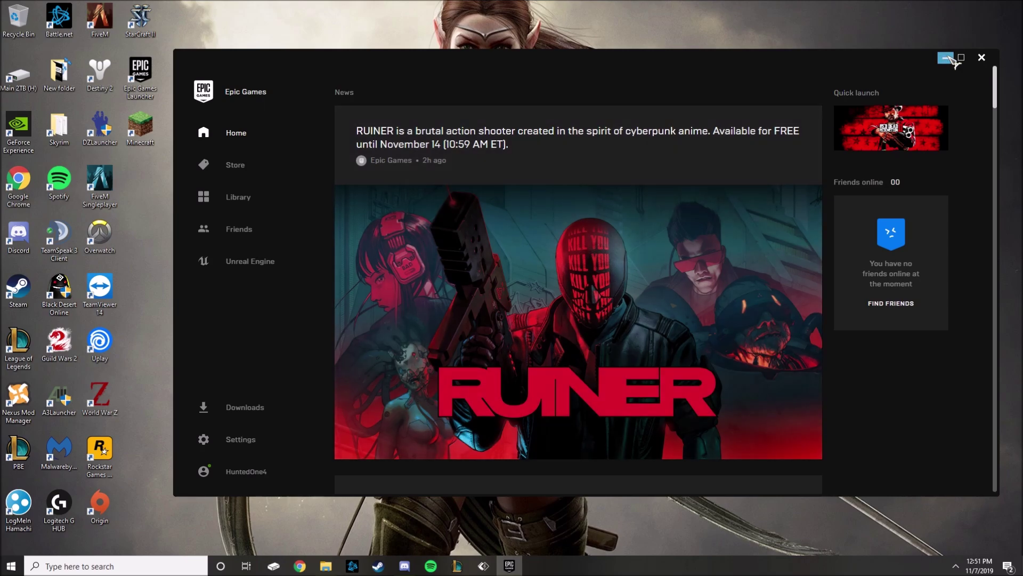
Exit the Epic Games Launcher completely so that it no longer runs in the background.
{"action": "left_click", "coordinate": [946, 57]}
{"action": "left_click", "coordinate": [509, 565]}
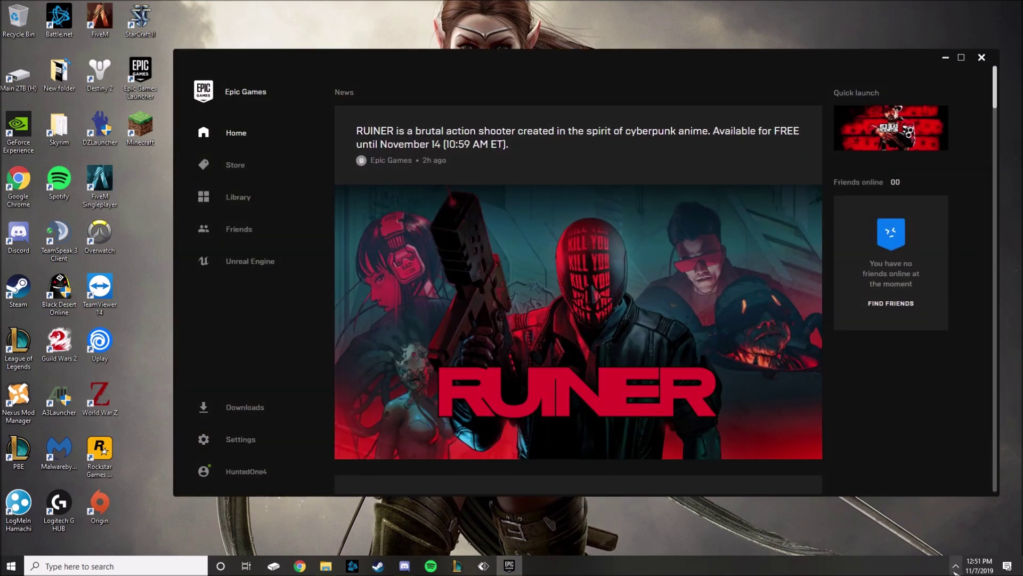
{"action": "left_click", "coordinate": [955, 565]}
{"action": "right_click", "coordinate": [934, 502]}
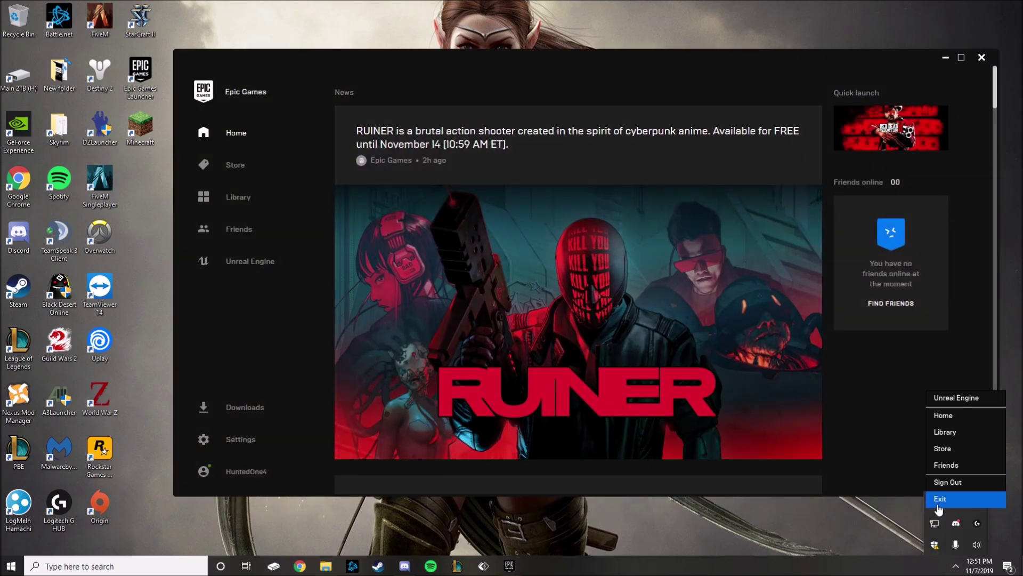
{"action": "left_click", "coordinate": [946, 497]}
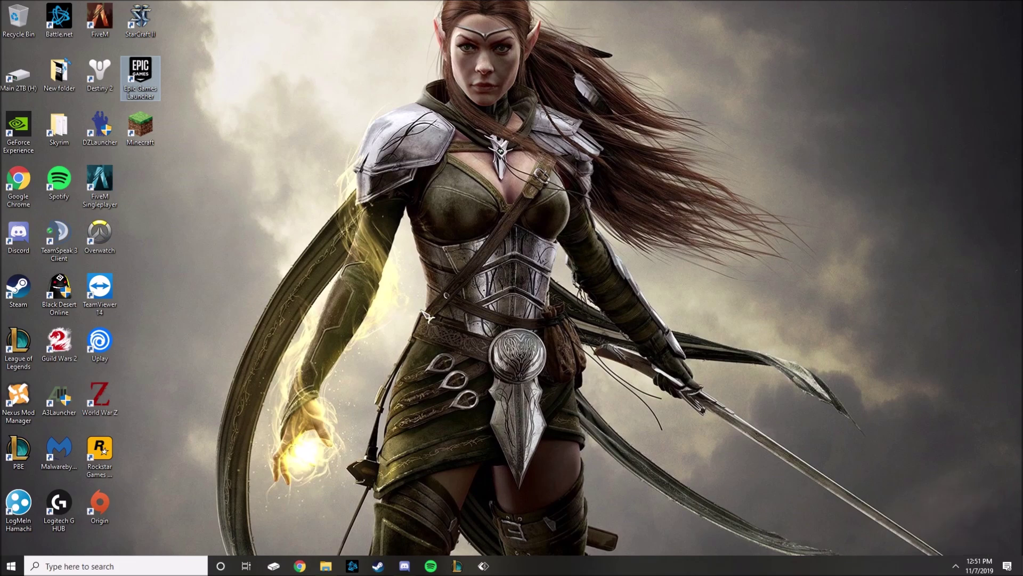
Relaunch the Epic Games Launcher from the desktop and allow it to make changes to the device.
{"action": "double_click", "coordinate": [141, 75]}
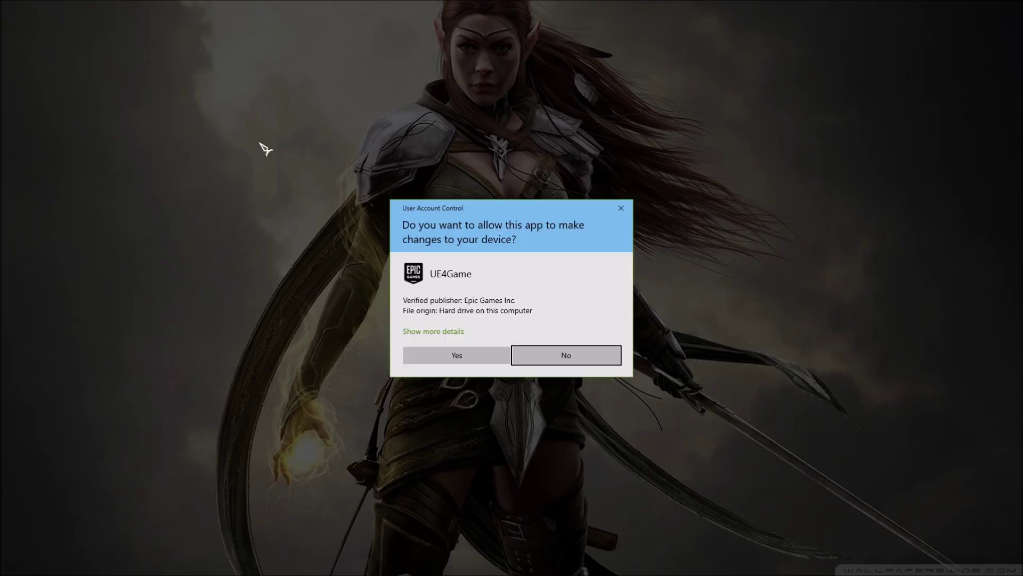
{"action": "left_click", "coordinate": [462, 354]}
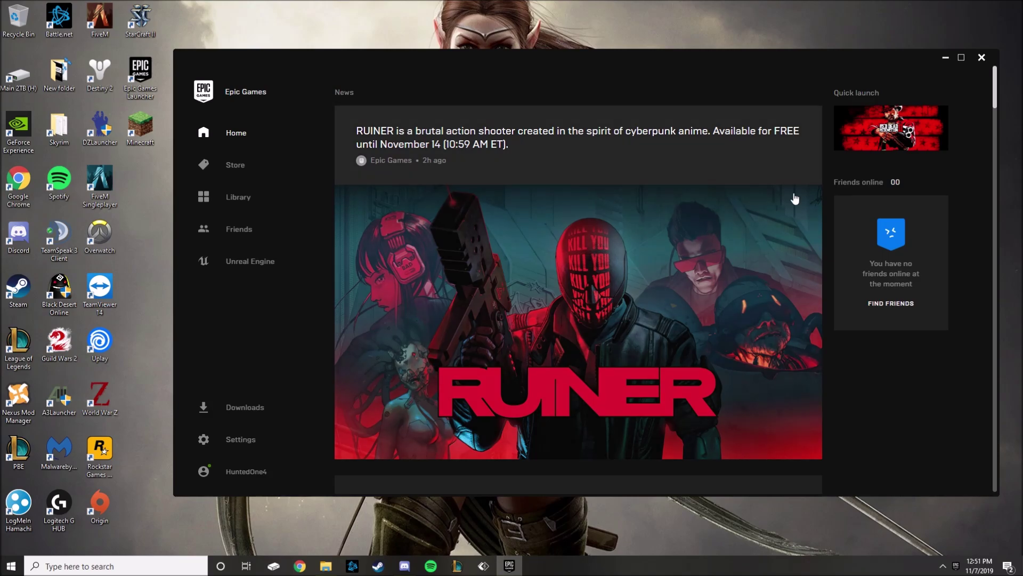
Start Red Dead Redemption 2 from the quick launch tile and close the launcher window.
{"action": "left_click", "coordinate": [875, 141]}
{"action": "left_click_drag", "start_coordinate": [592, 64], "coordinate": [548, 66]}
{"action": "mouse_move", "coordinate": [871, 137]}
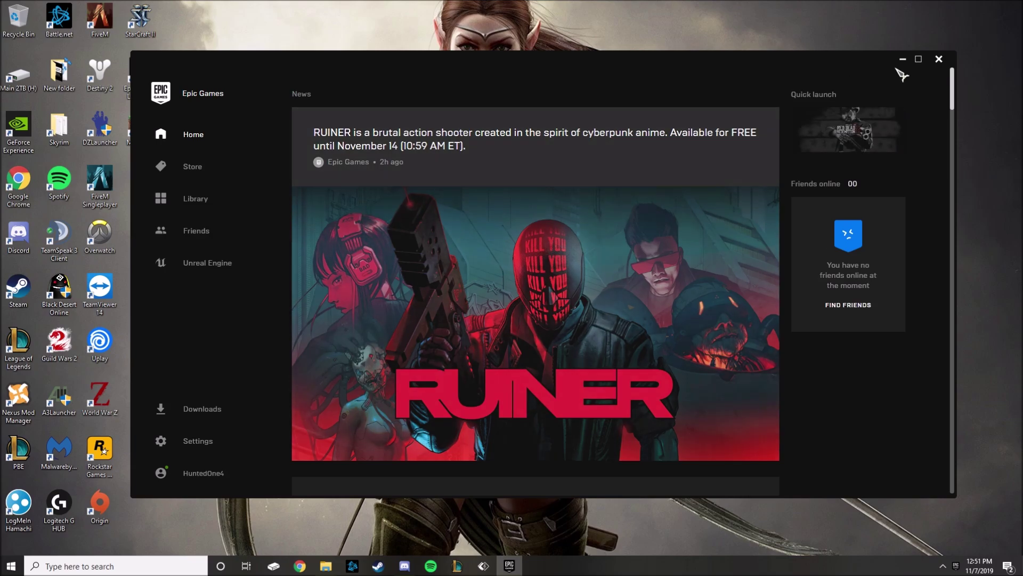
{"action": "left_click", "coordinate": [939, 60]}
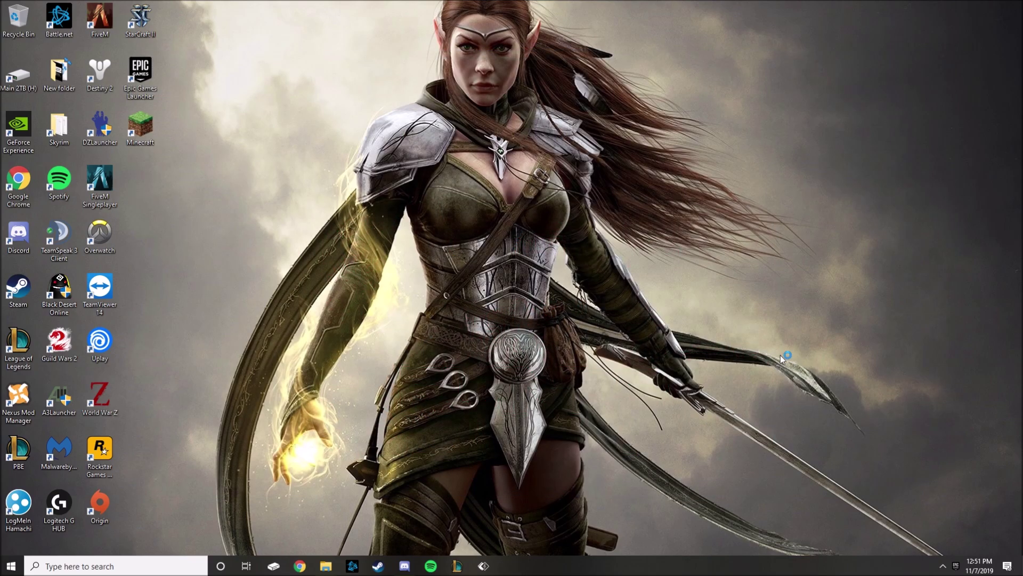